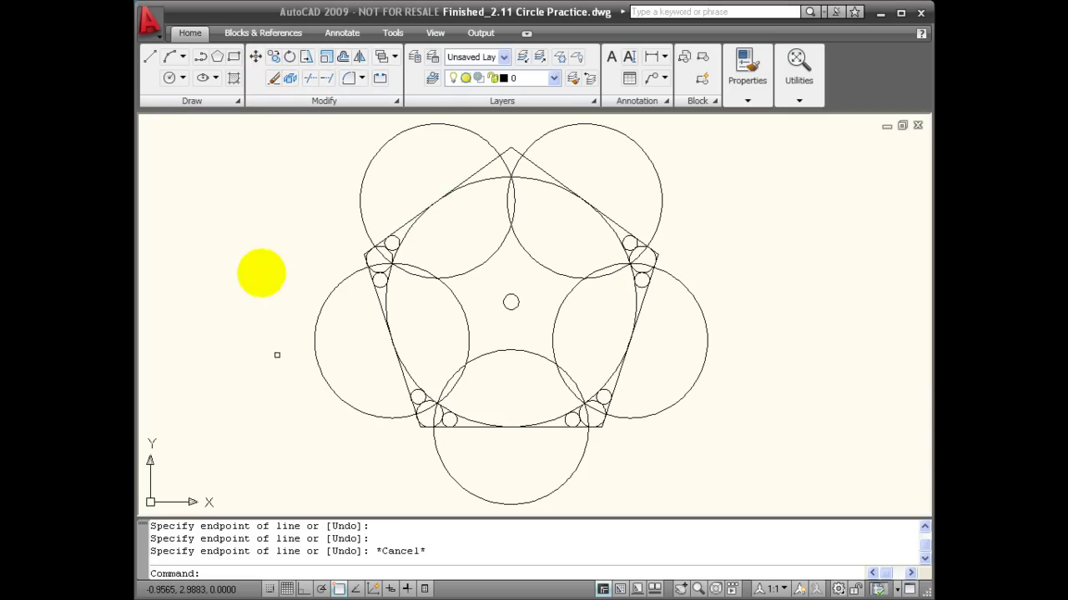
Start the Erase command from the Modify panel
{"action": "left_click", "coordinate": [274, 77]}
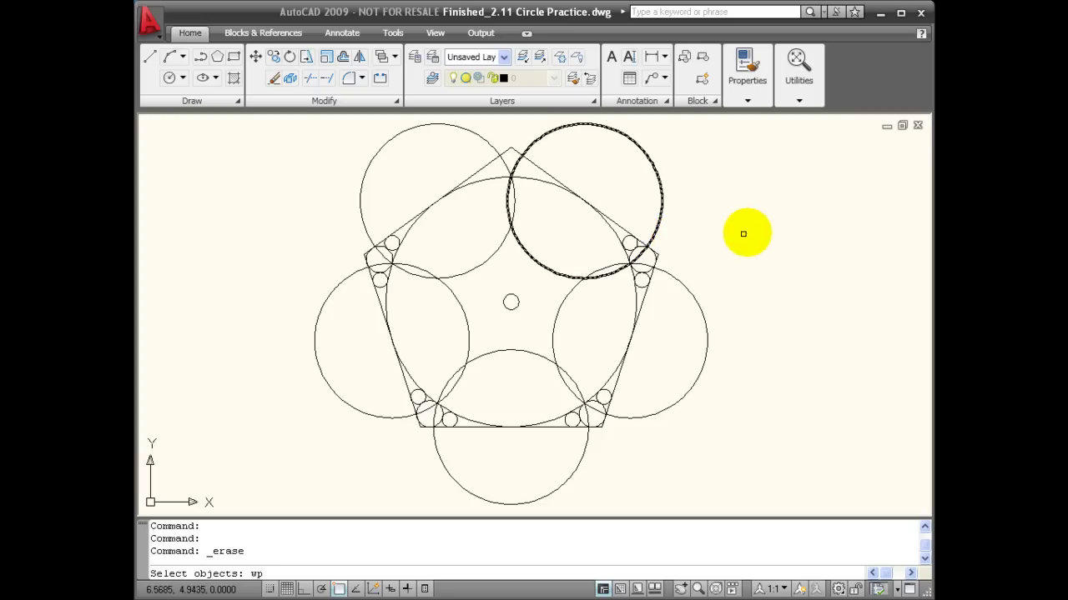
Erase the six small circles enclosed by a window polygon around the right and lower-right corners
{"action": "key", "text": "Return"}
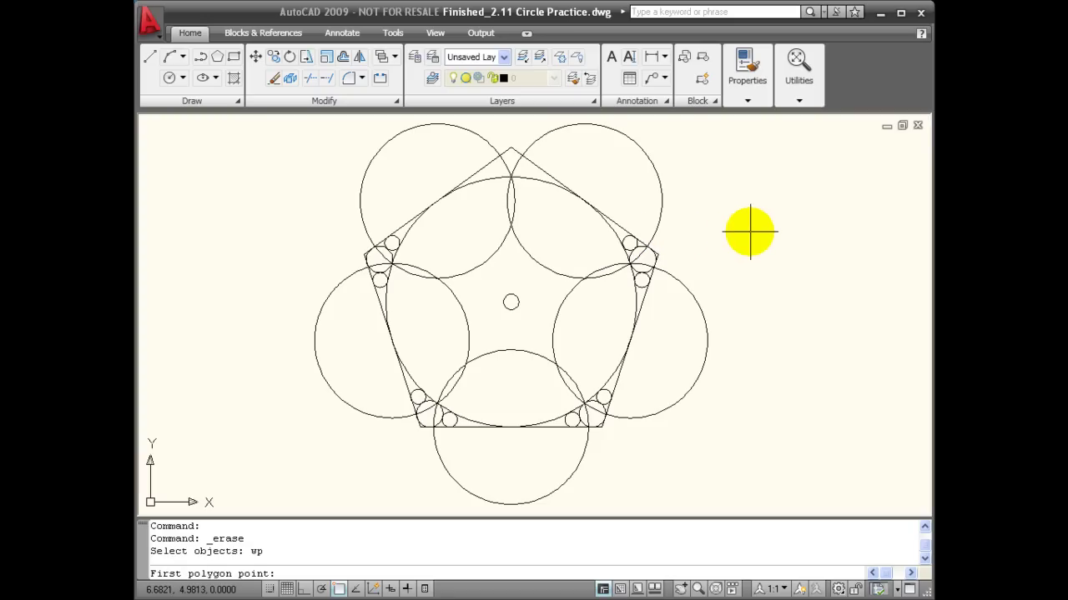
{"action": "left_click", "coordinate": [681, 224]}
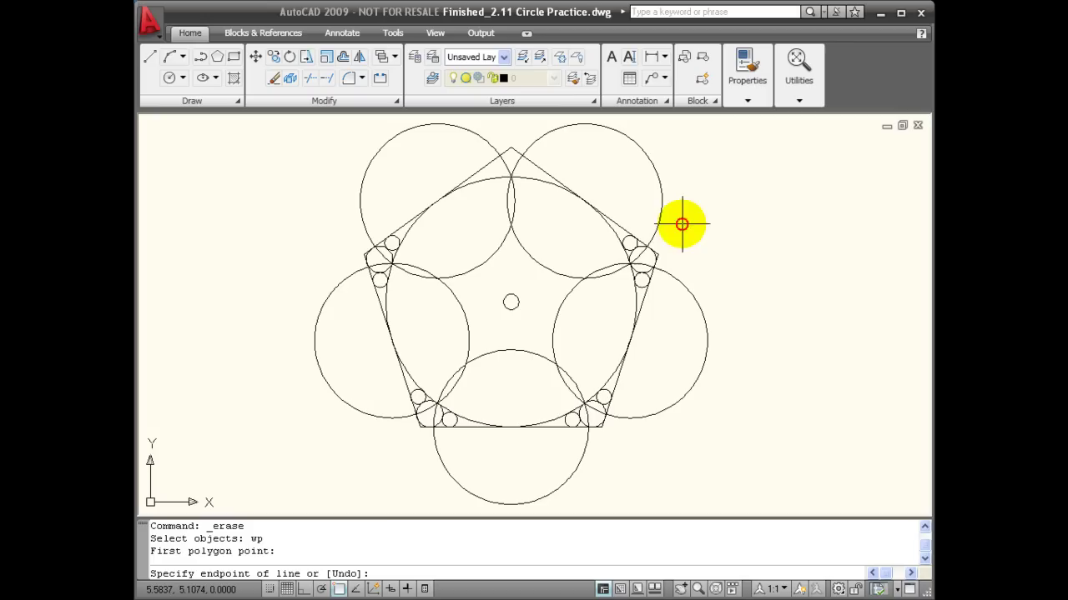
{"action": "left_click", "coordinate": [586, 238]}
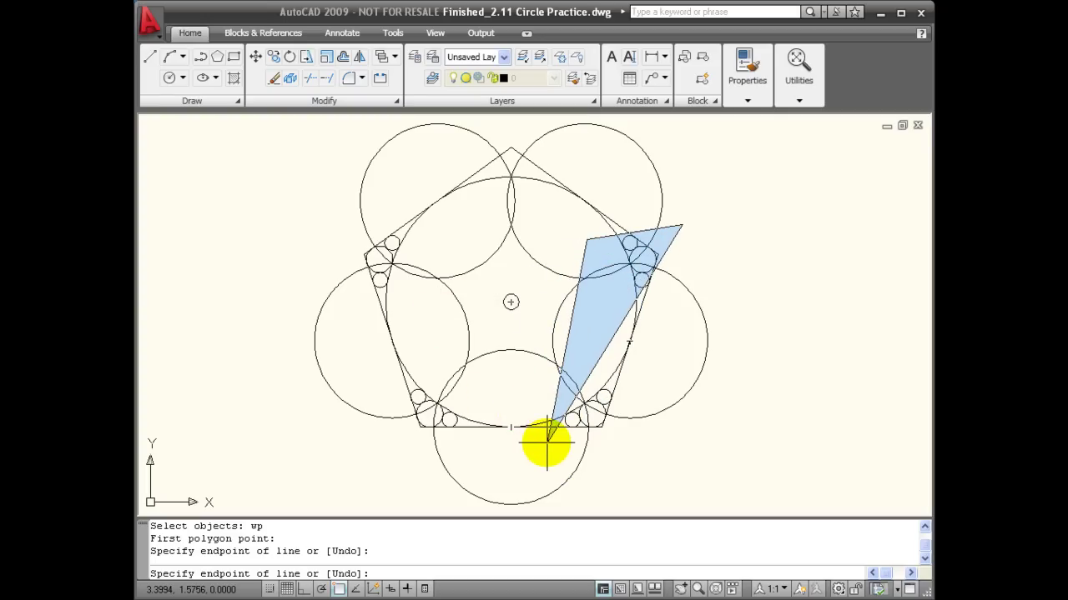
{"action": "left_click", "coordinate": [546, 444]}
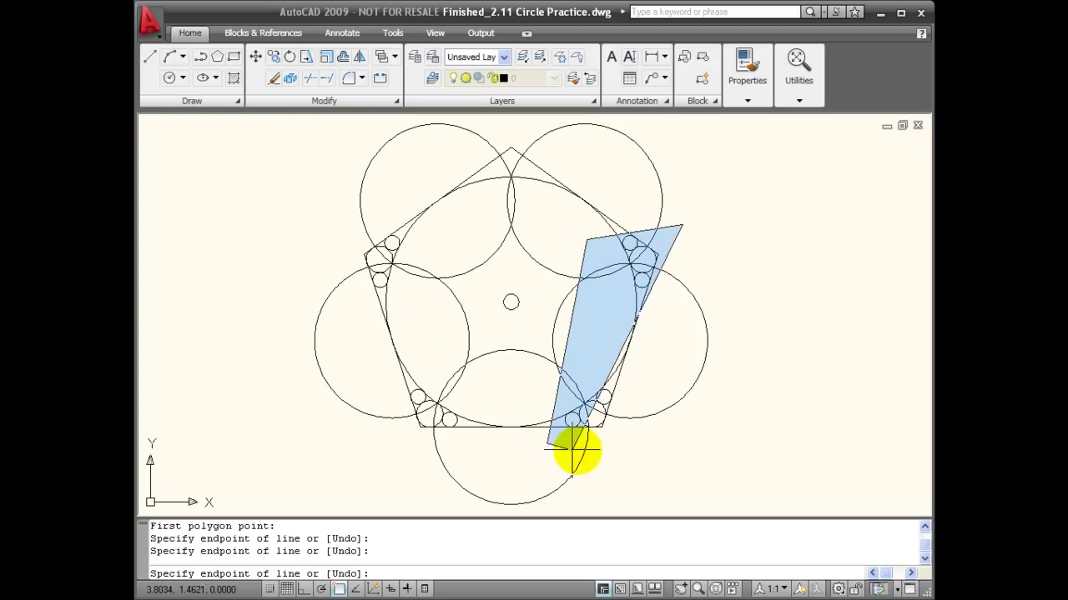
{"action": "left_click", "coordinate": [627, 443]}
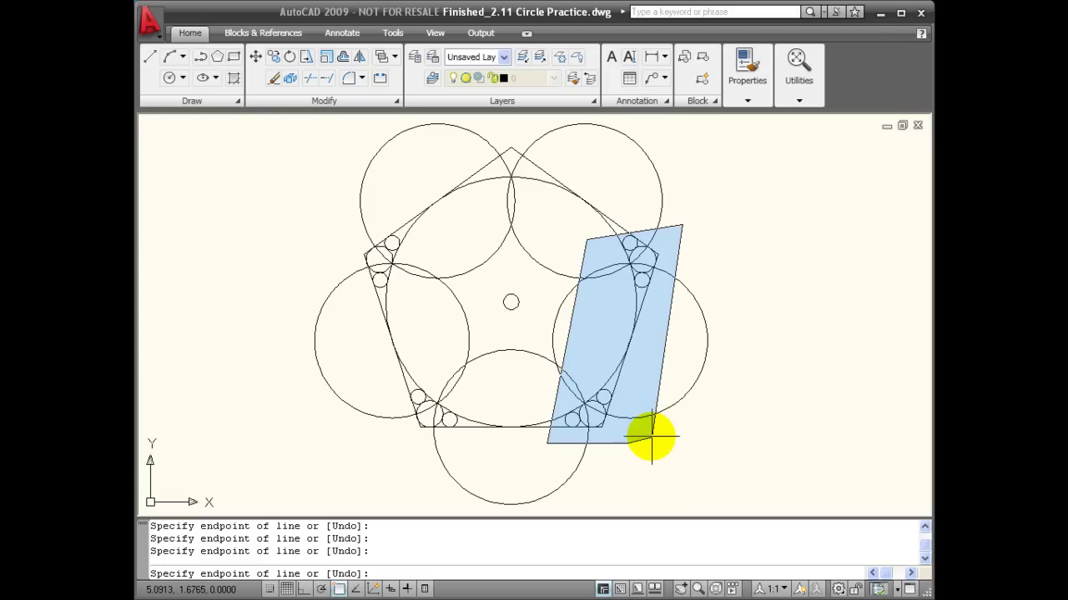
{"action": "key", "text": "Return"}
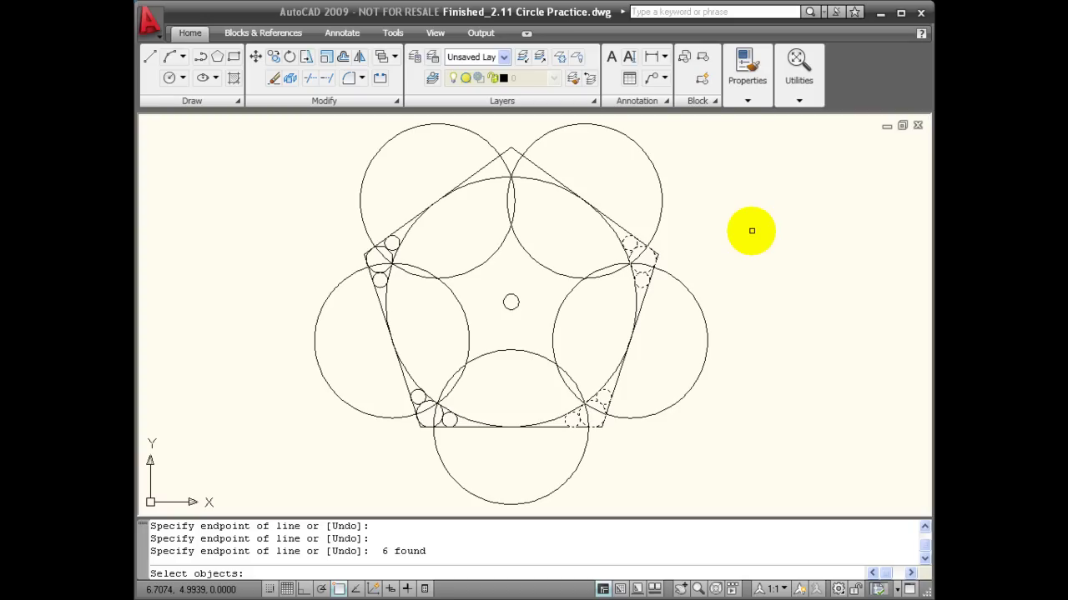
{"action": "key", "text": "Return"}
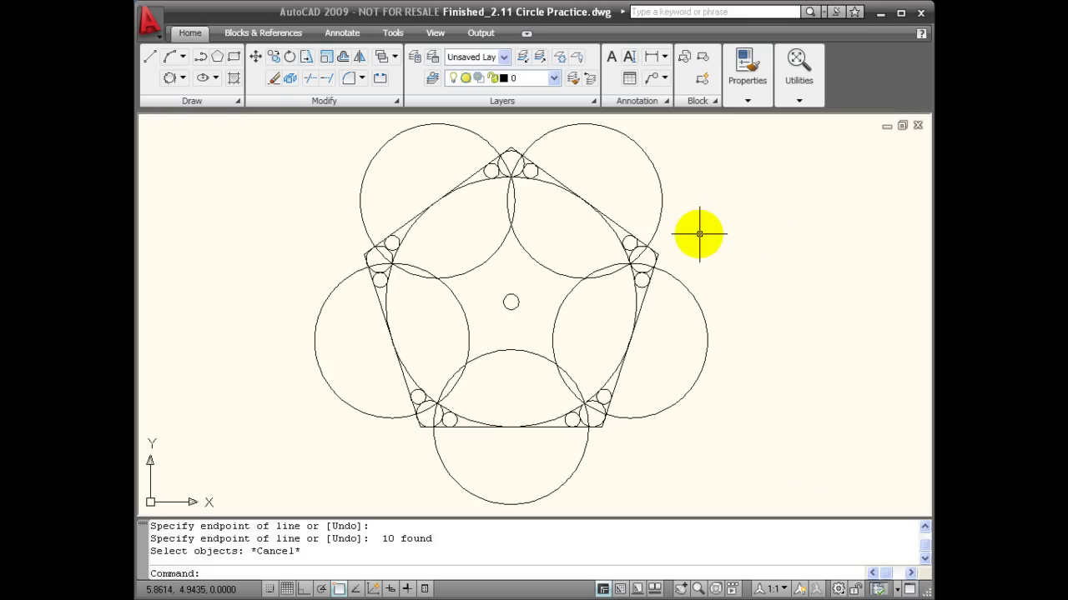
Erase the eight large and centre circles caught by a crossing polygon around the pentagon's centre
{"action": "left_click", "coordinate": [276, 77]}
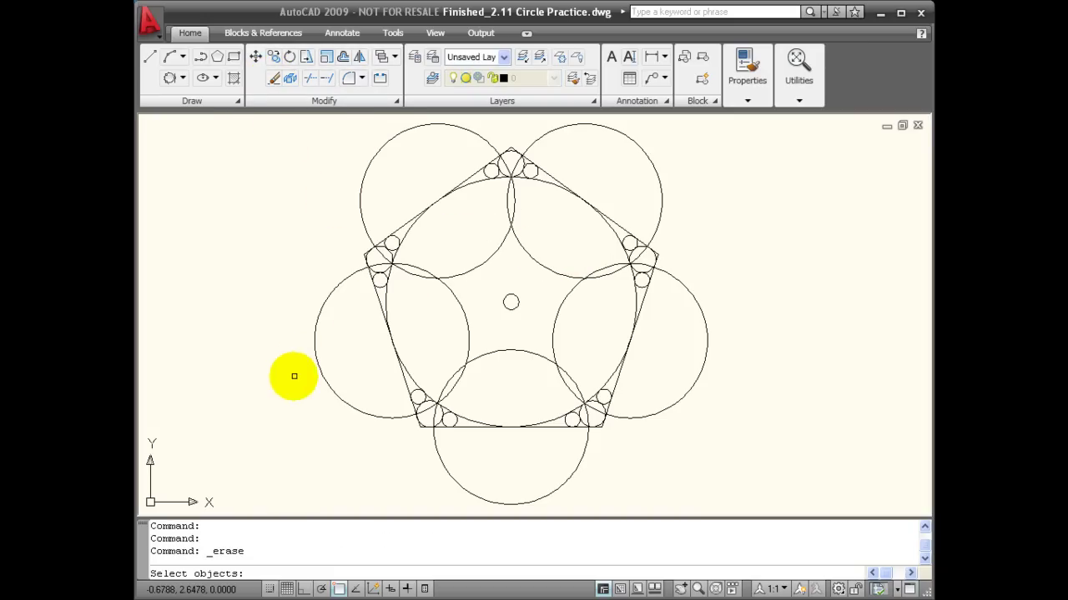
{"action": "left_click", "coordinate": [316, 358]}
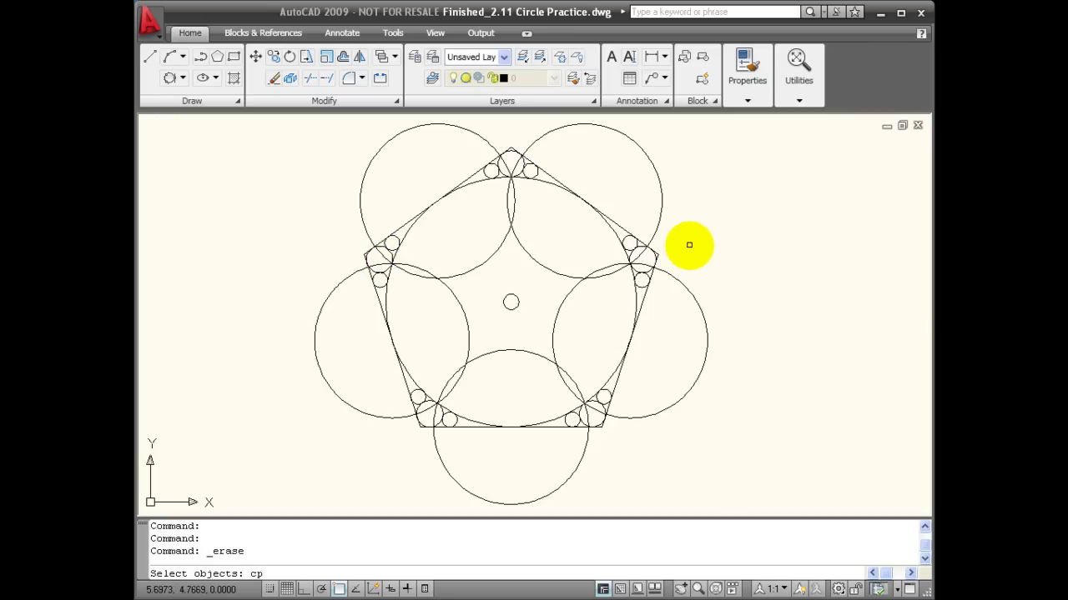
{"action": "key", "text": "Return"}
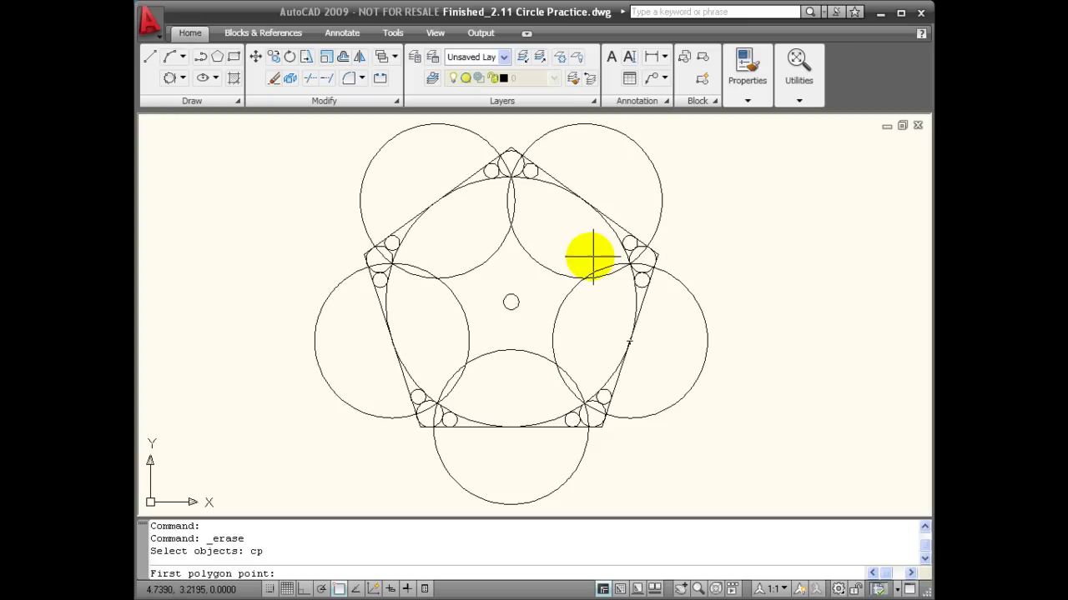
{"action": "left_click", "coordinate": [556, 226]}
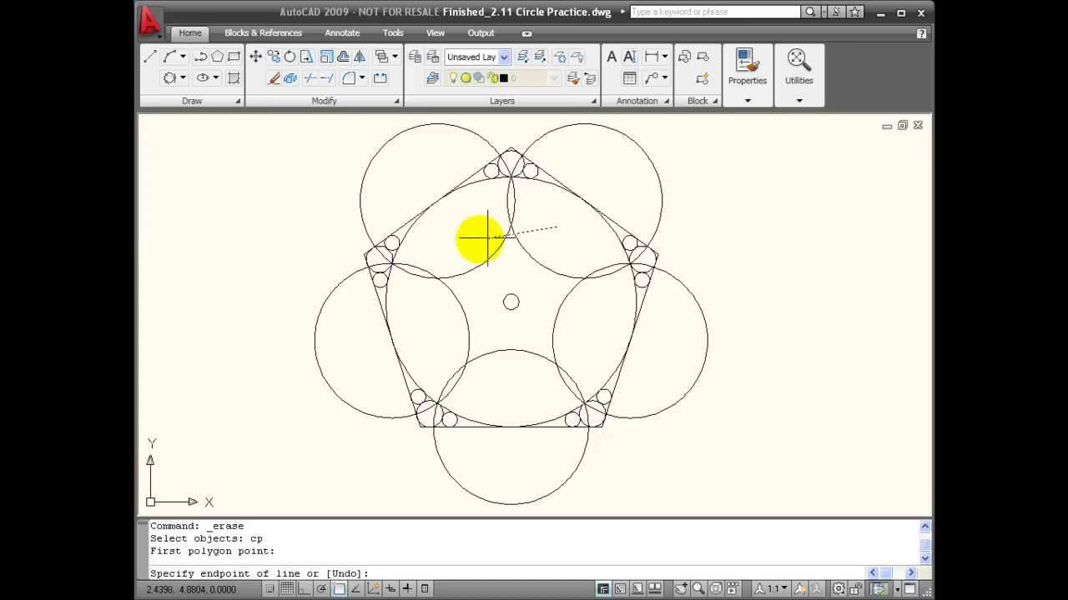
{"action": "left_click", "coordinate": [571, 320]}
{"action": "left_click", "coordinate": [515, 375]}
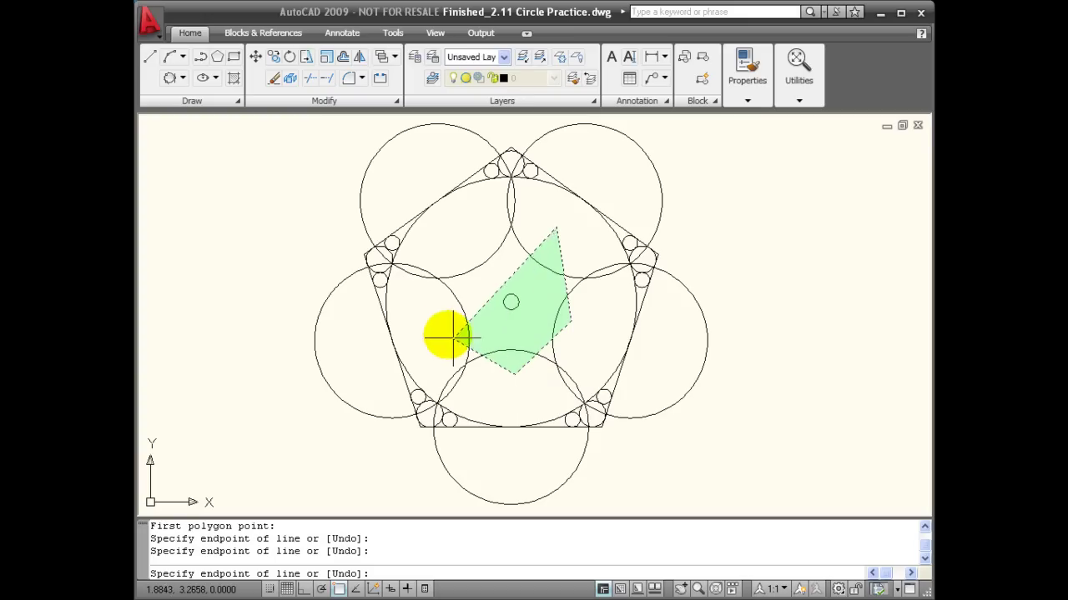
{"action": "left_click", "coordinate": [436, 326]}
{"action": "left_click", "coordinate": [455, 246]}
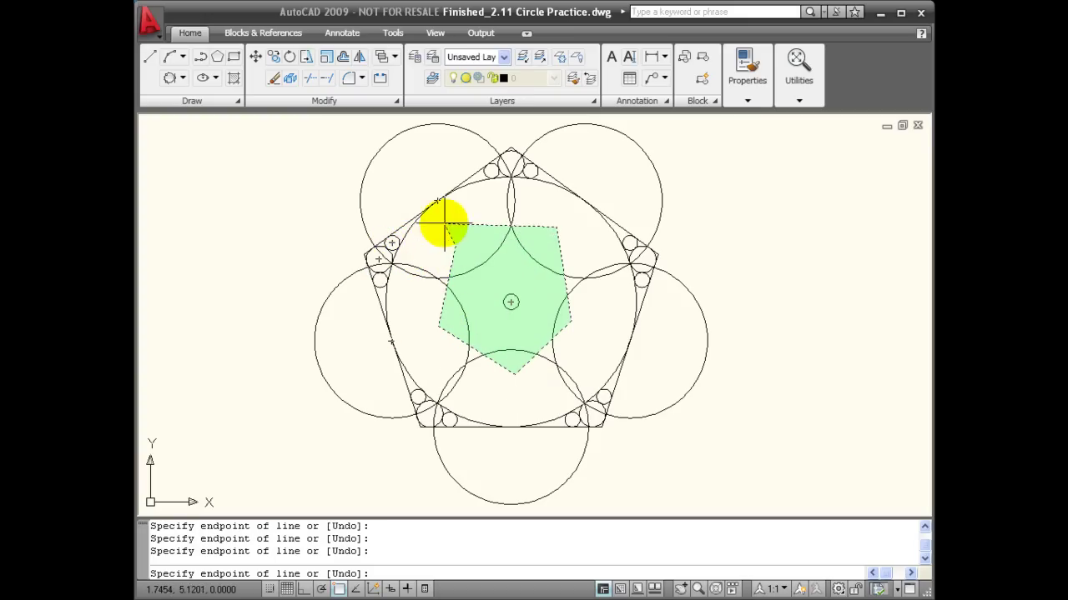
{"action": "left_click", "coordinate": [382, 260]}
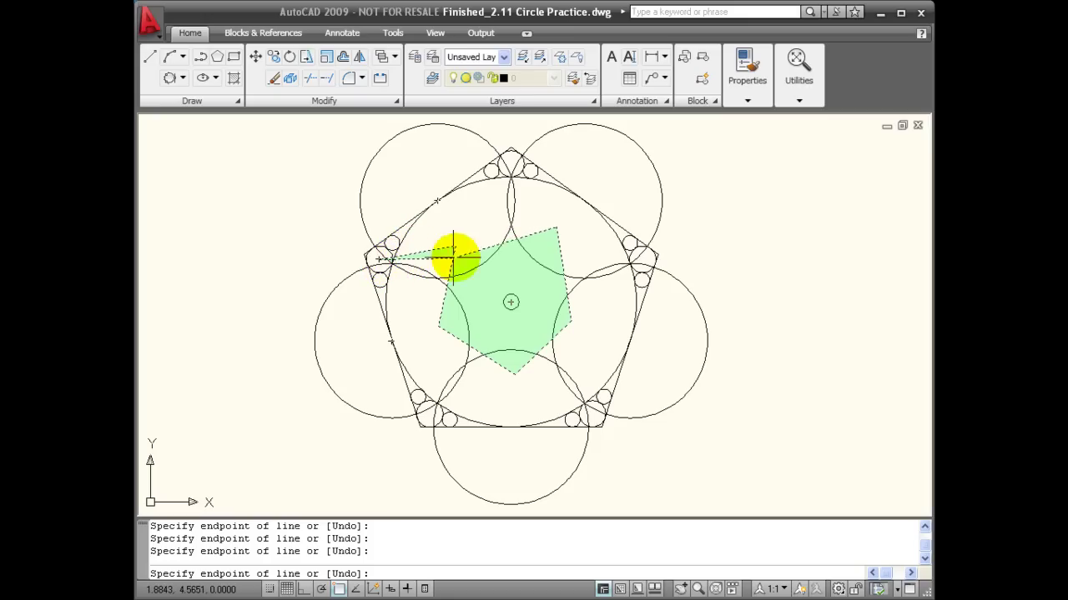
{"action": "left_click", "coordinate": [490, 219]}
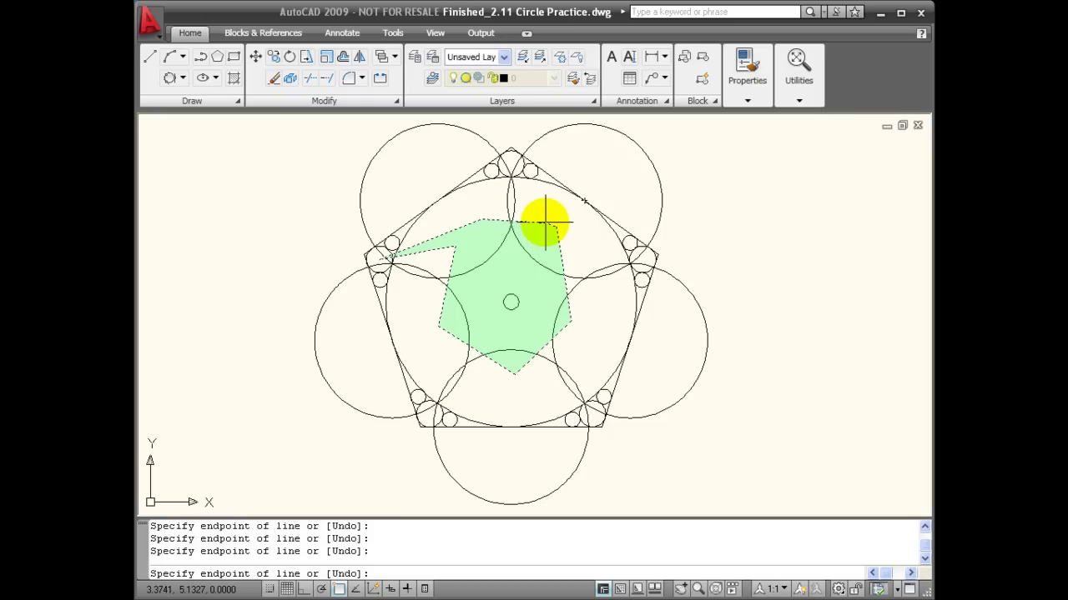
{"action": "key", "text": "Return"}
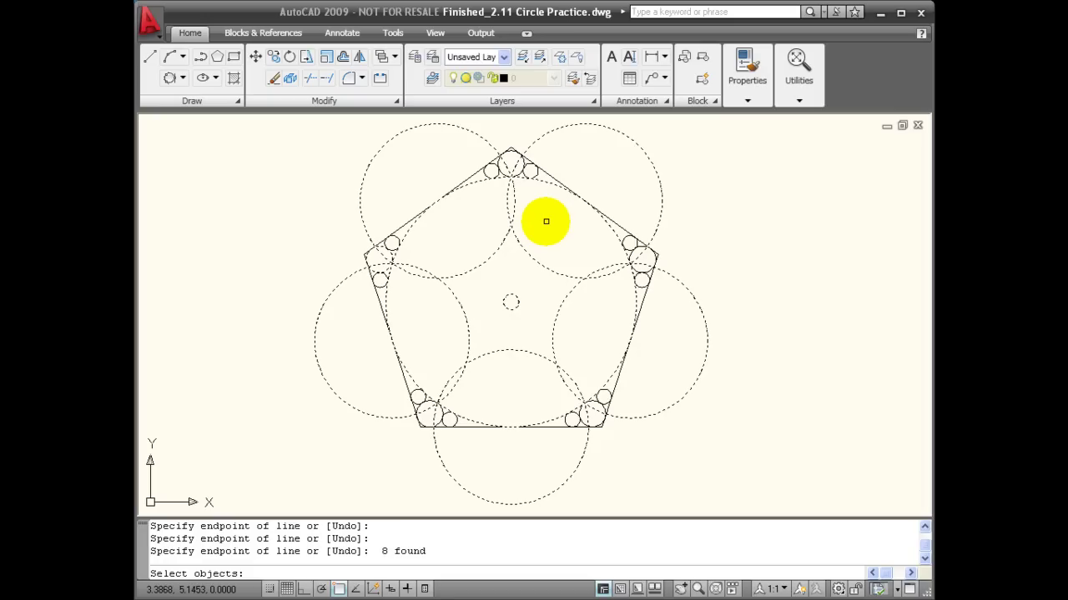
{"action": "key", "text": "Return"}
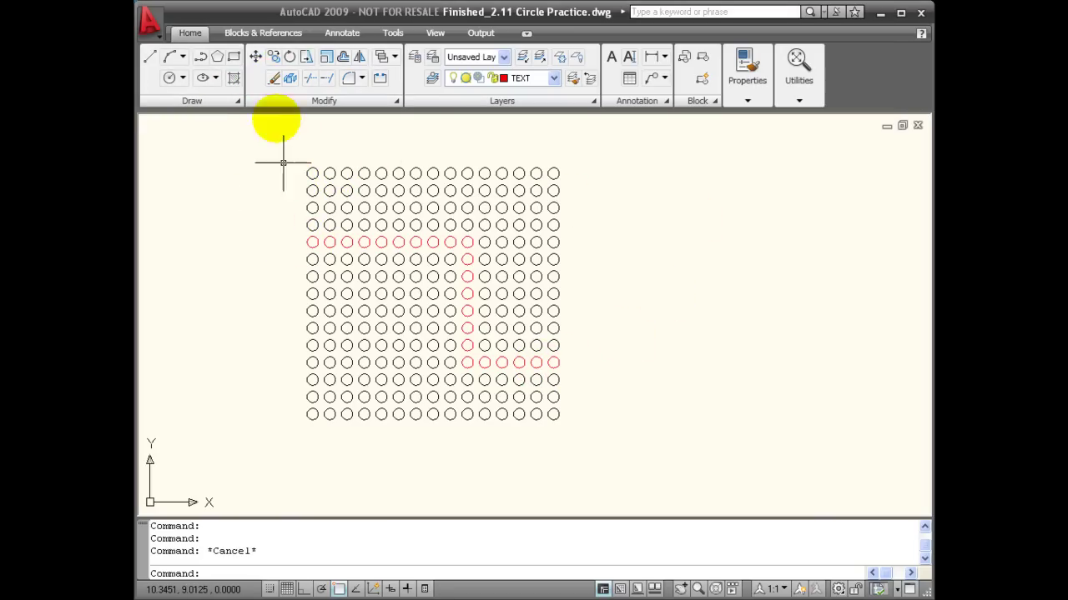
Start Erase on the circle grid, picking at the leftmost red circle
{"action": "left_click", "coordinate": [274, 77]}
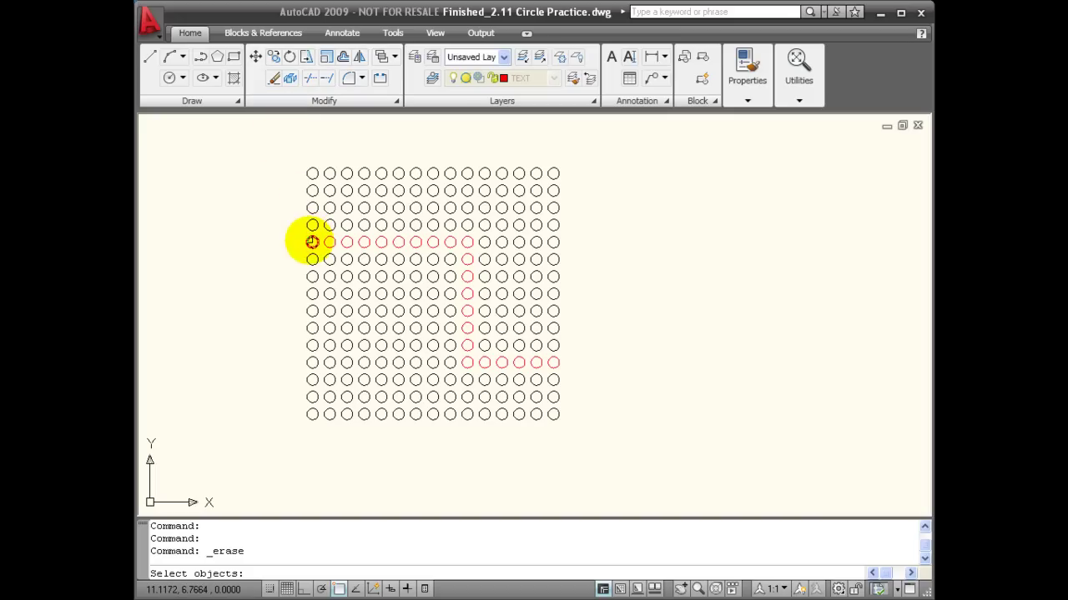
{"action": "left_click", "coordinate": [364, 242]}
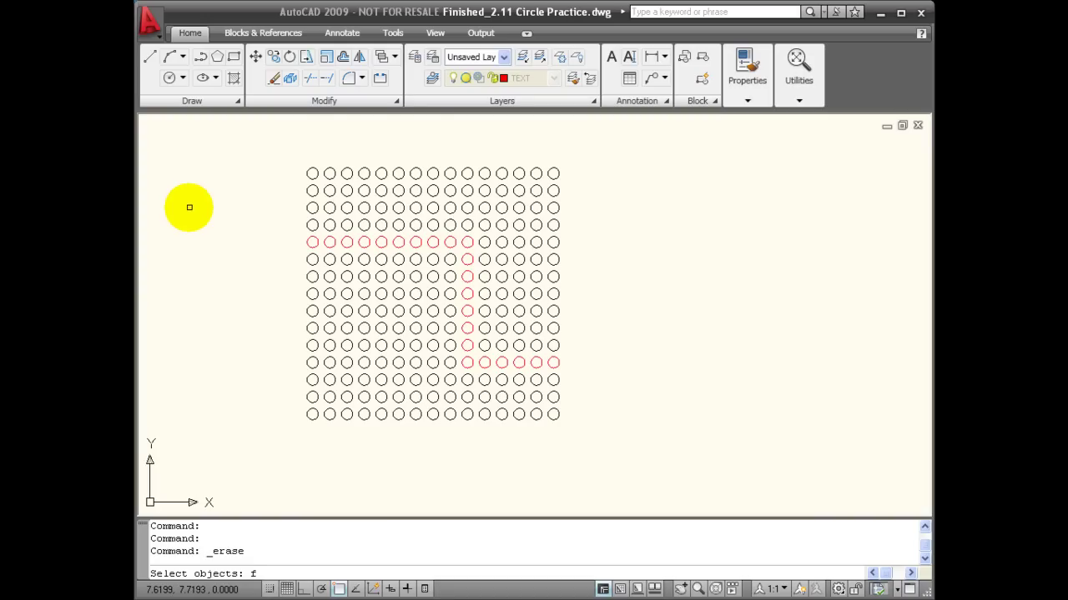
Erase the 22 circles crossed by a fence along the red row, column and lower row
{"action": "key", "text": "Return"}
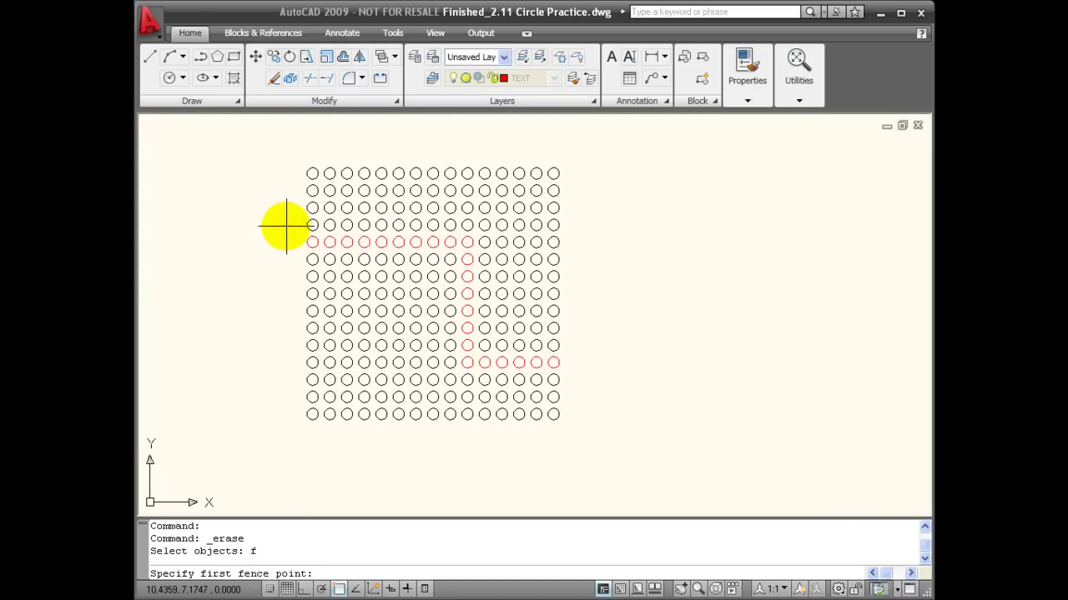
{"action": "left_click", "coordinate": [312, 242]}
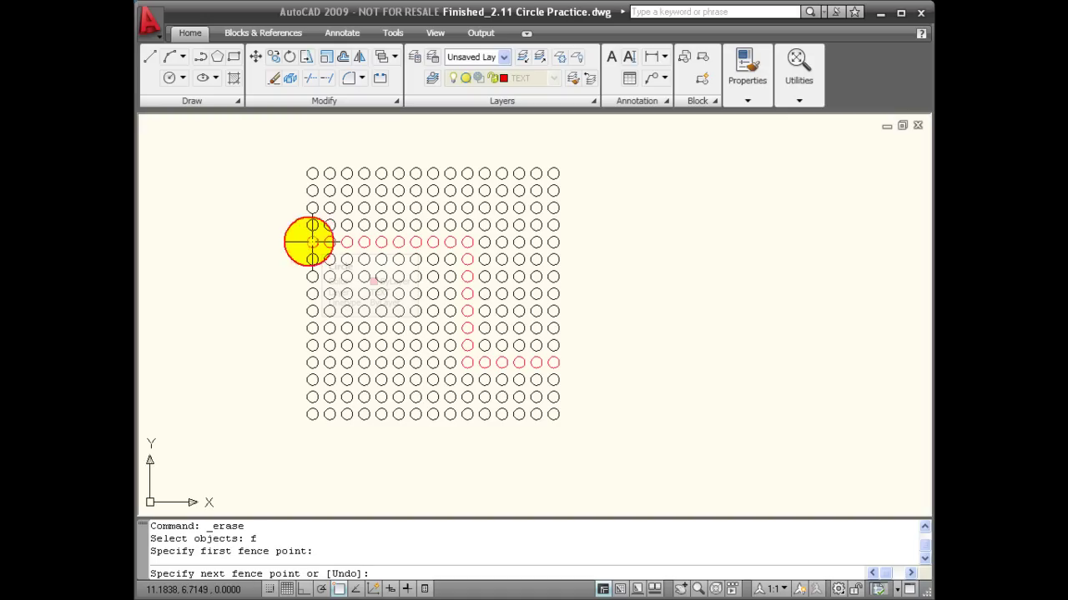
{"action": "left_click", "coordinate": [467, 242]}
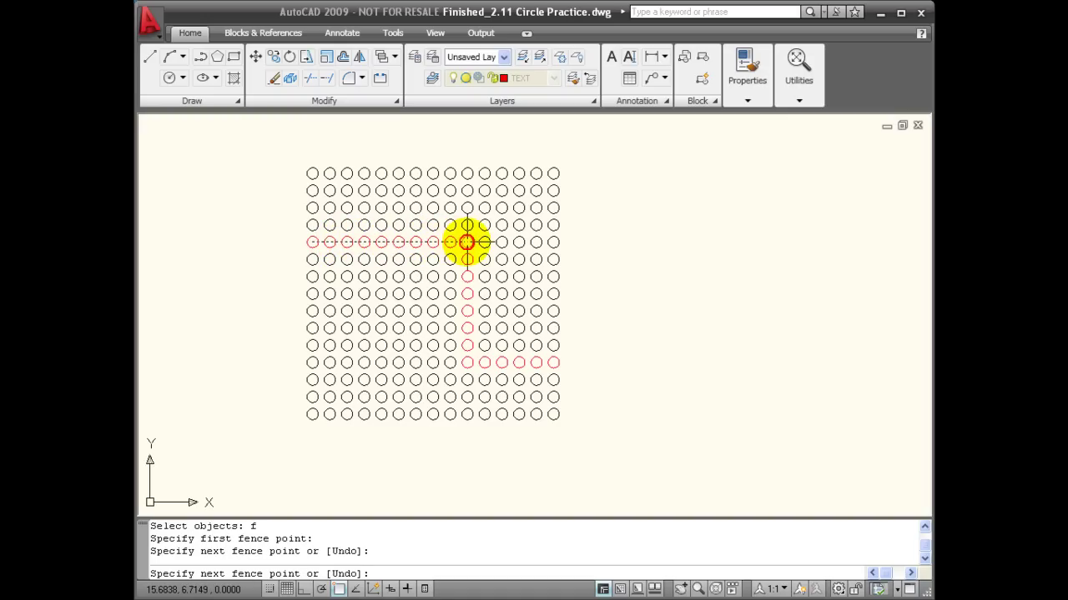
{"action": "left_click", "coordinate": [467, 361]}
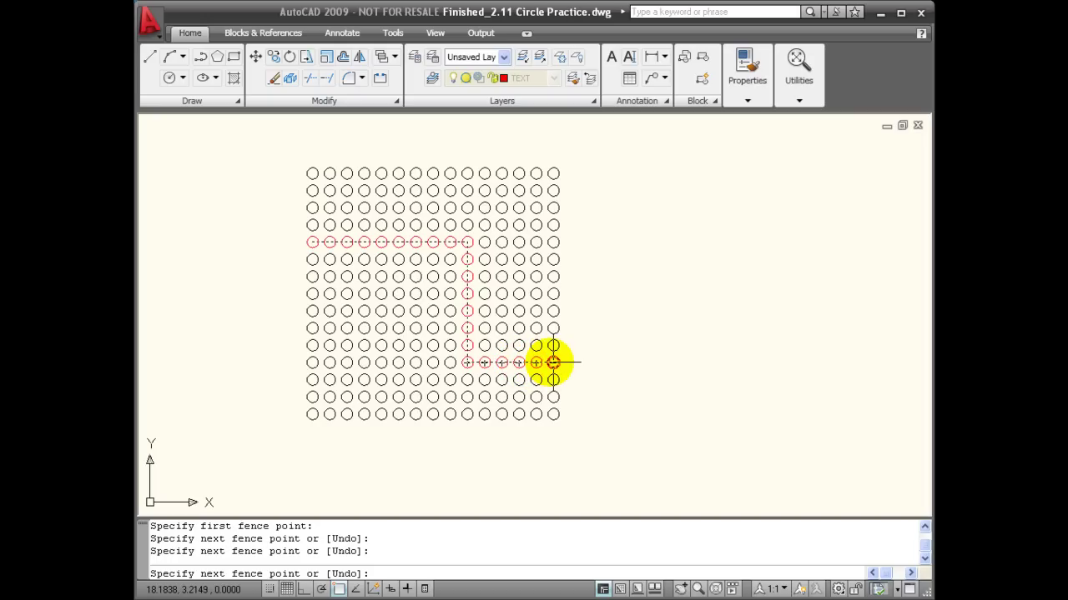
{"action": "left_click", "coordinate": [602, 362]}
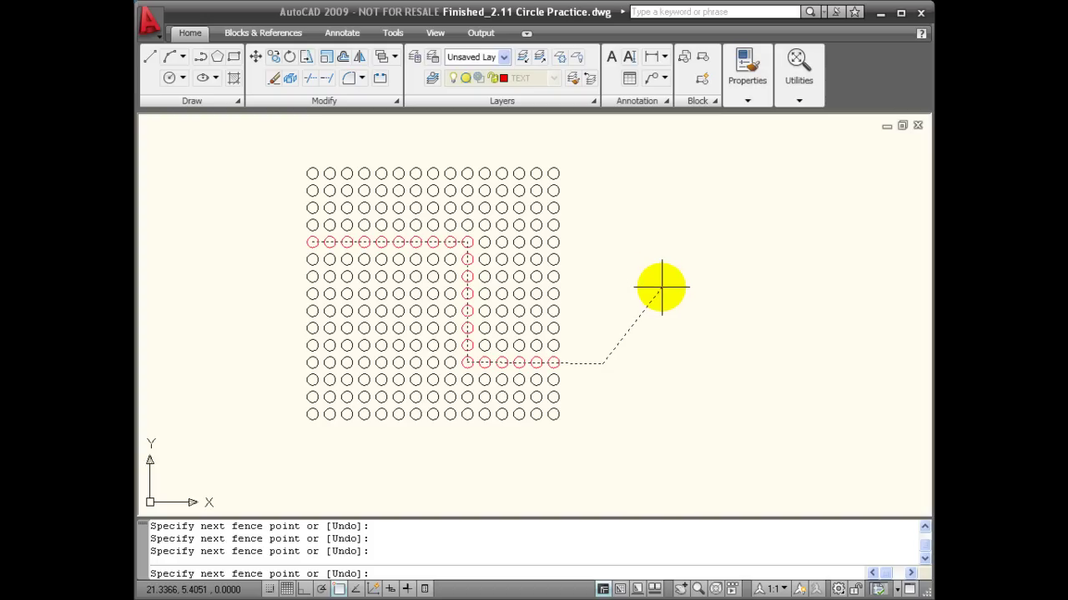
{"action": "key", "text": "Return"}
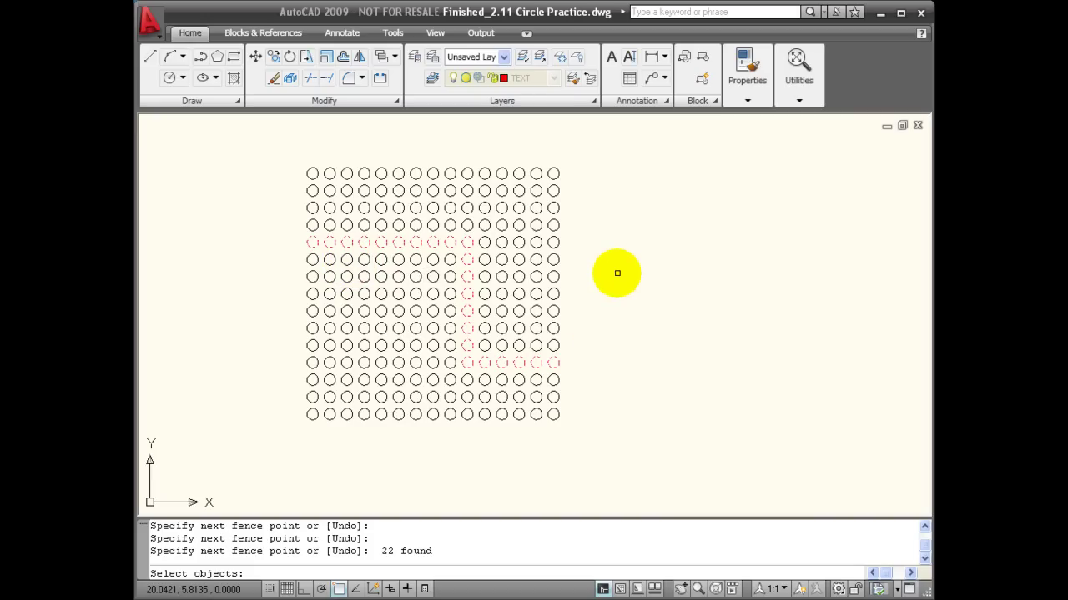
{"action": "key", "text": "Return"}
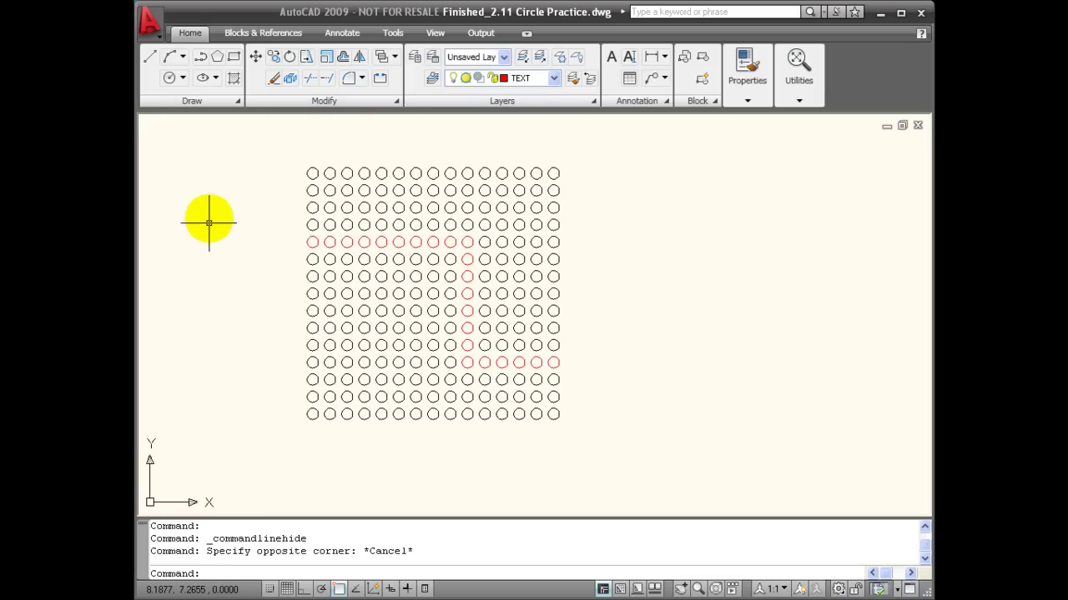
Erase all 275 objects using the ALL selection option
{"action": "left_click", "coordinate": [272, 78]}
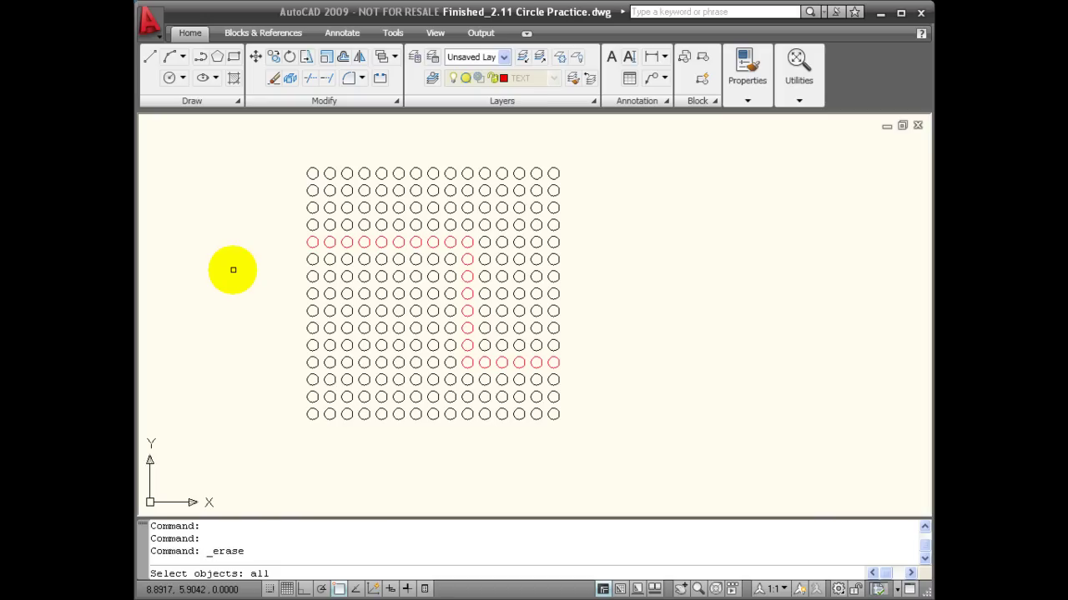
{"action": "key", "text": "Return"}
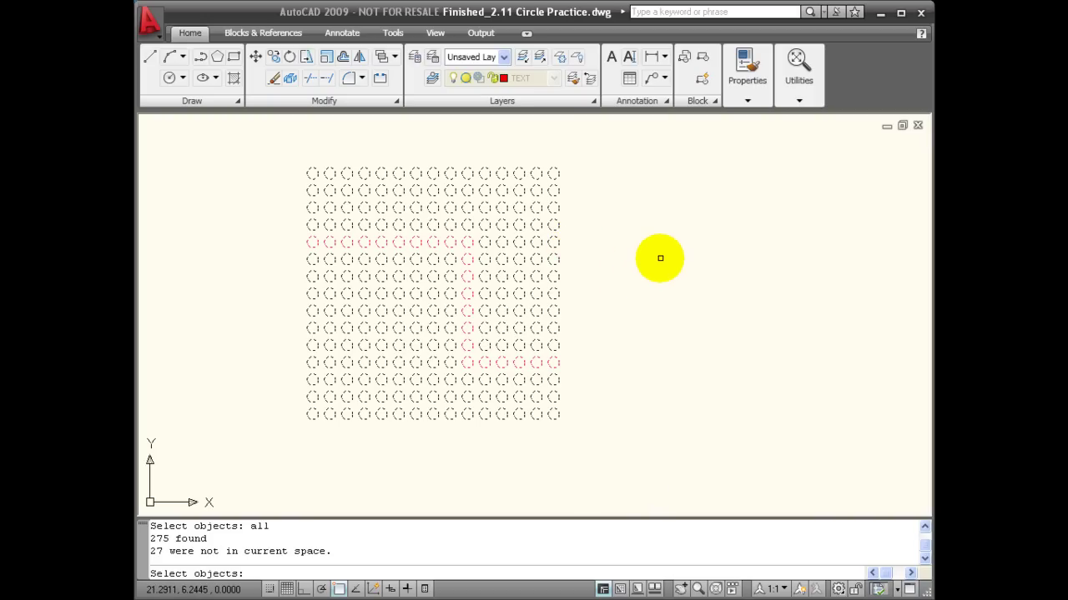
{"action": "key", "text": "Return"}
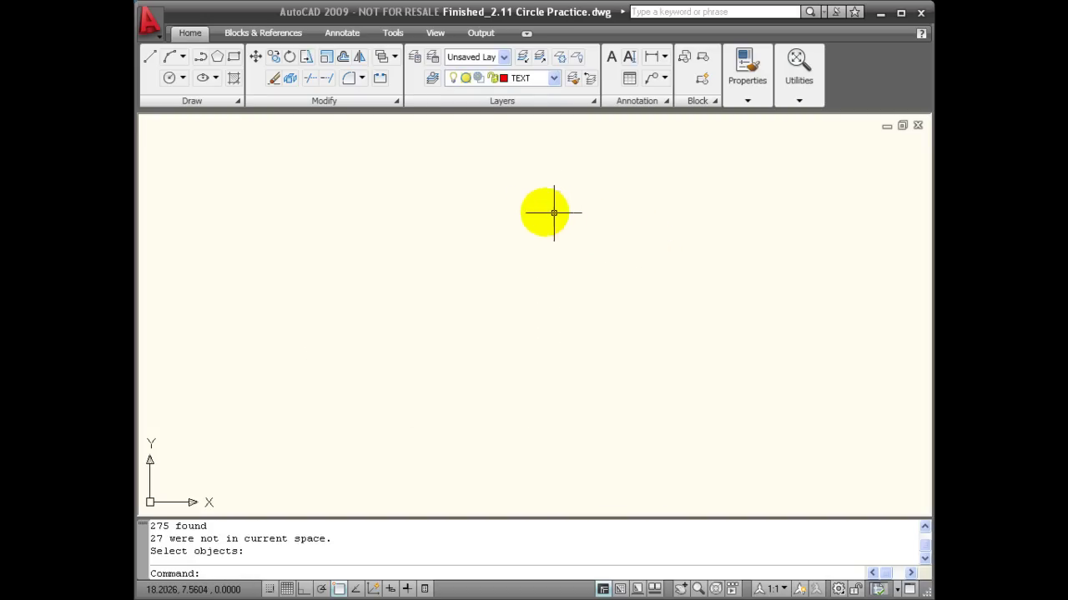
Undo to restore the grid, then erase everything with Ctrl+A and the right-click Erase
{"action": "key", "text": "ctrl+z"}
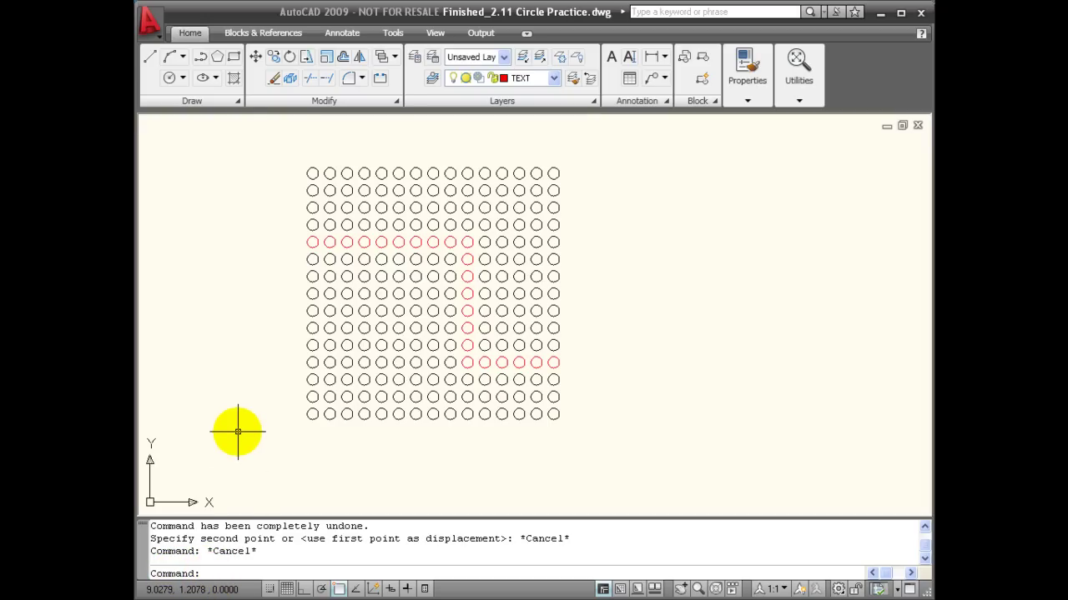
{"action": "key", "text": "ctrl+a"}
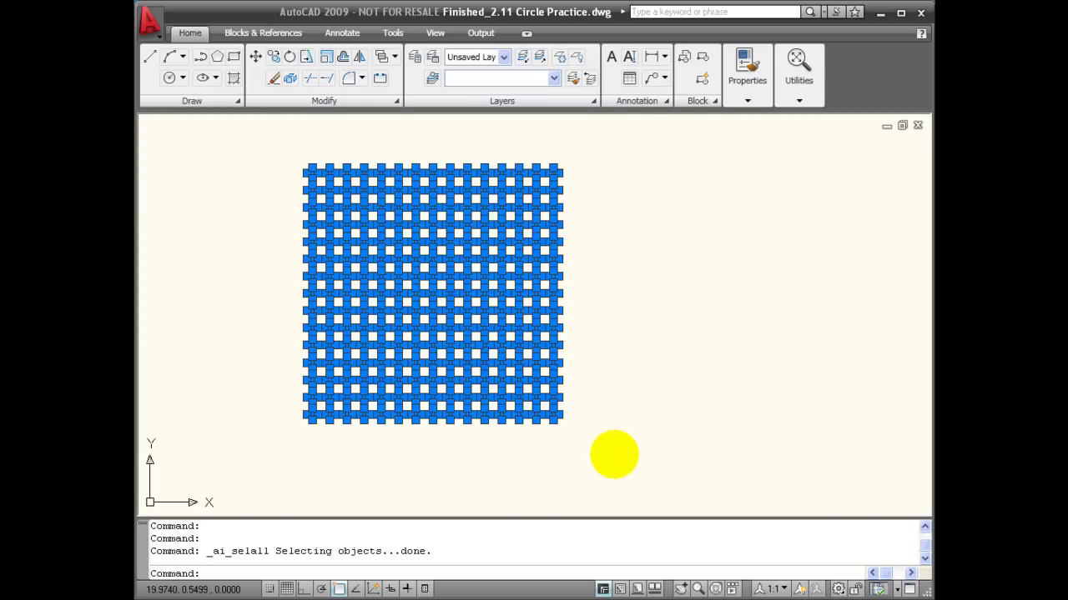
{"action": "right_click", "coordinate": [613, 455]}
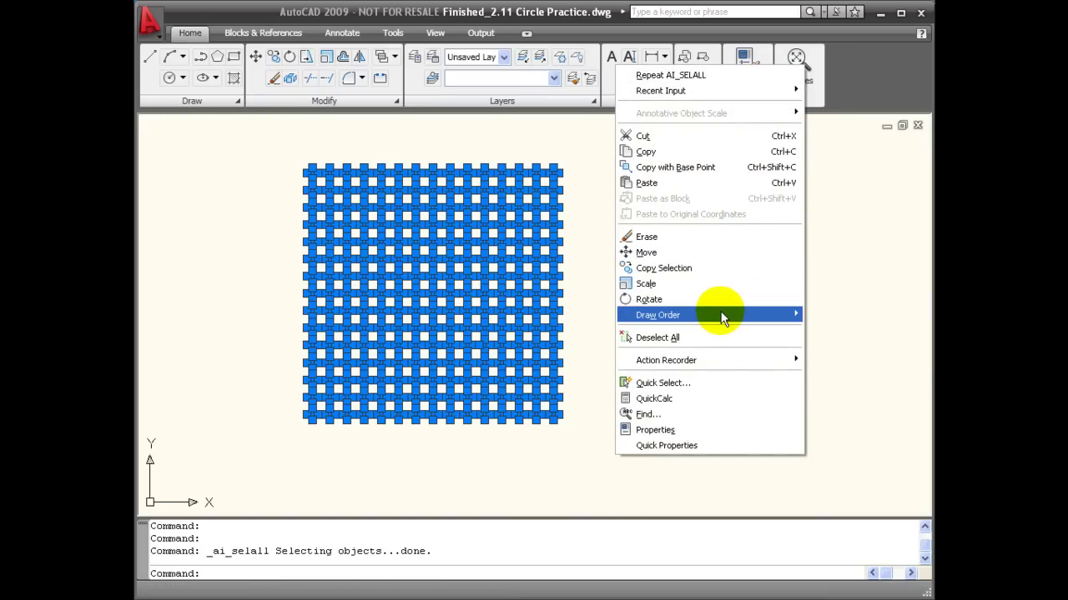
{"action": "mouse_move", "coordinate": [722, 318]}
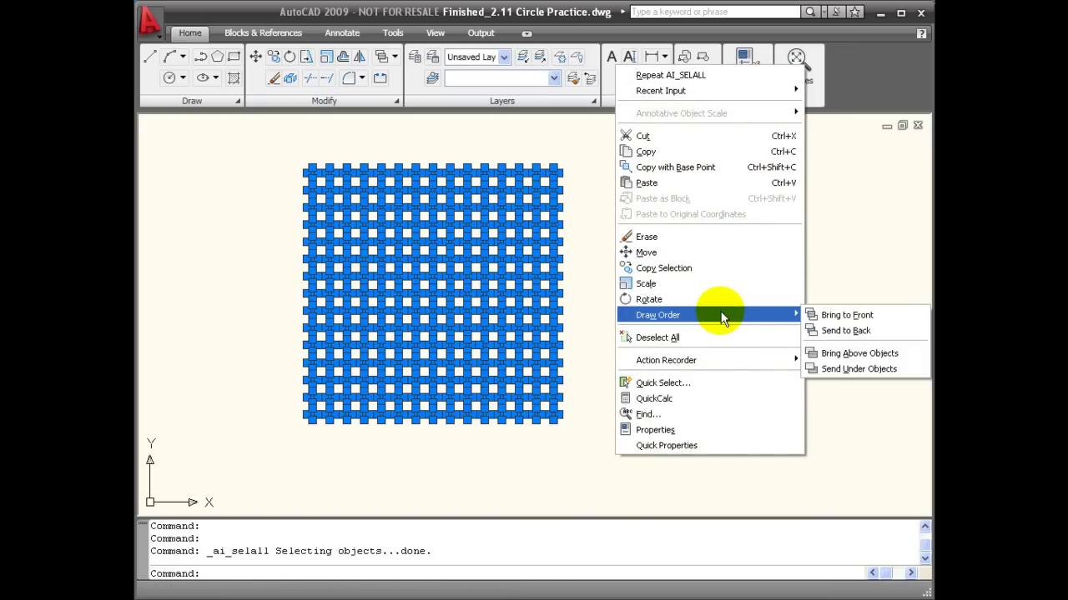
{"action": "left_click", "coordinate": [722, 242]}
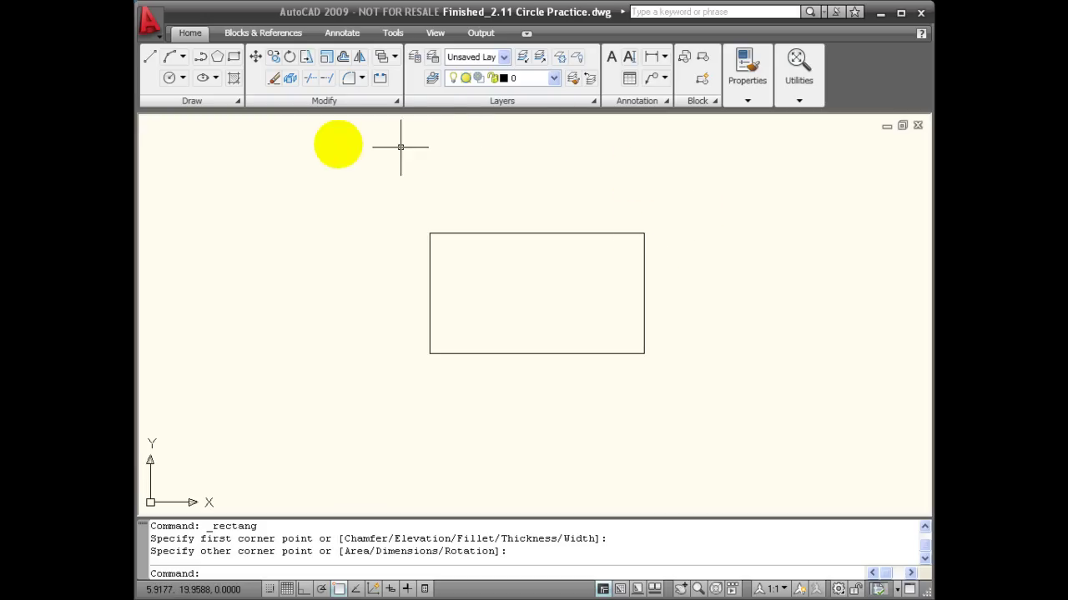
Rotate the rectangle, selected with Last, about its left edge to a tilted angle
{"action": "left_click", "coordinate": [292, 59]}
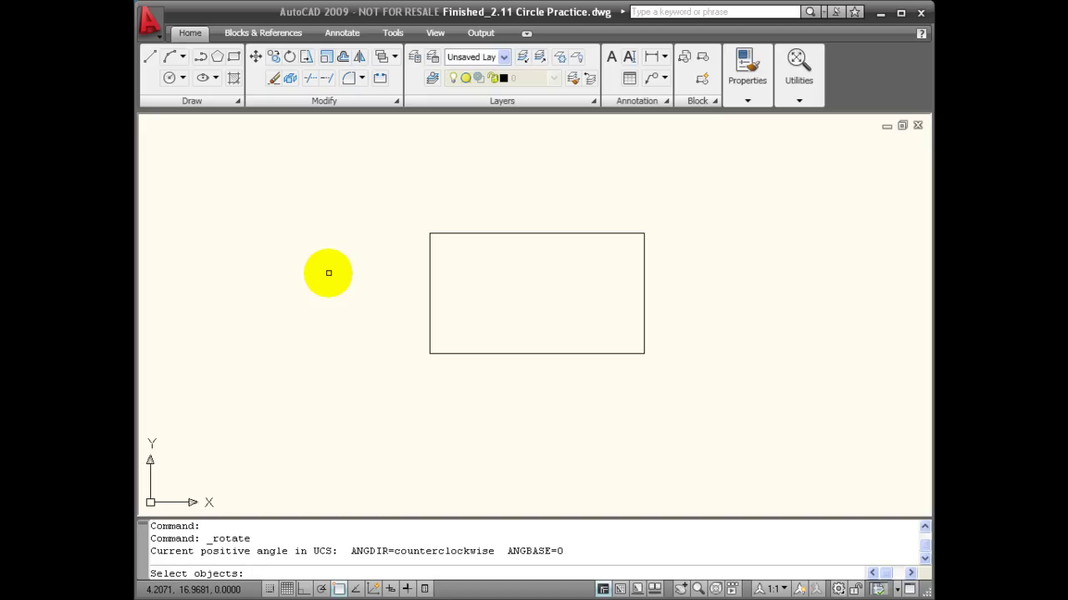
{"action": "type", "text": "l"}
{"action": "key", "text": "Return"}
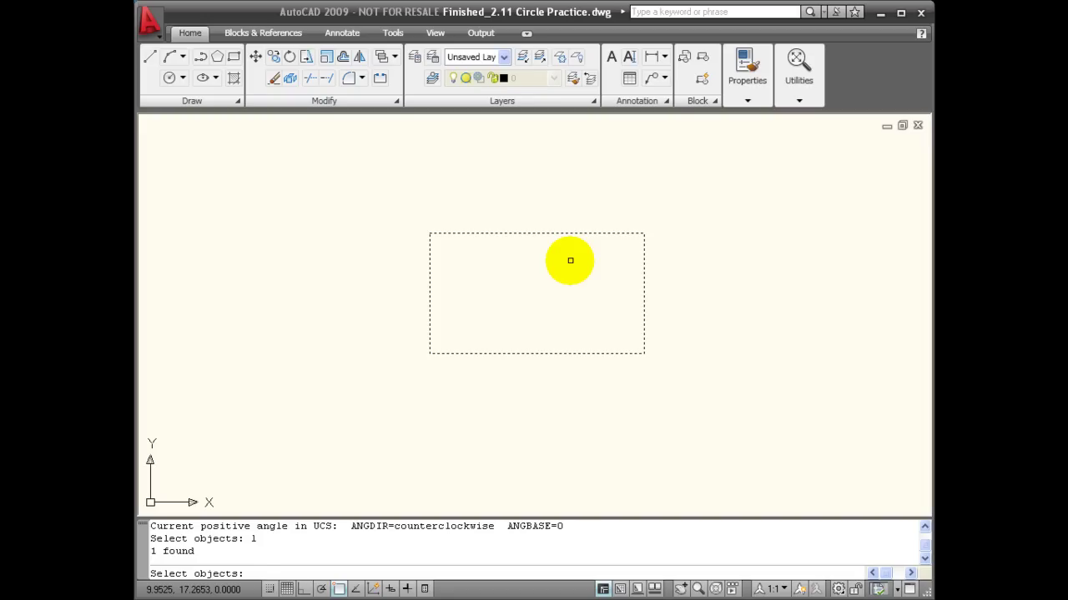
{"action": "key", "text": "Return"}
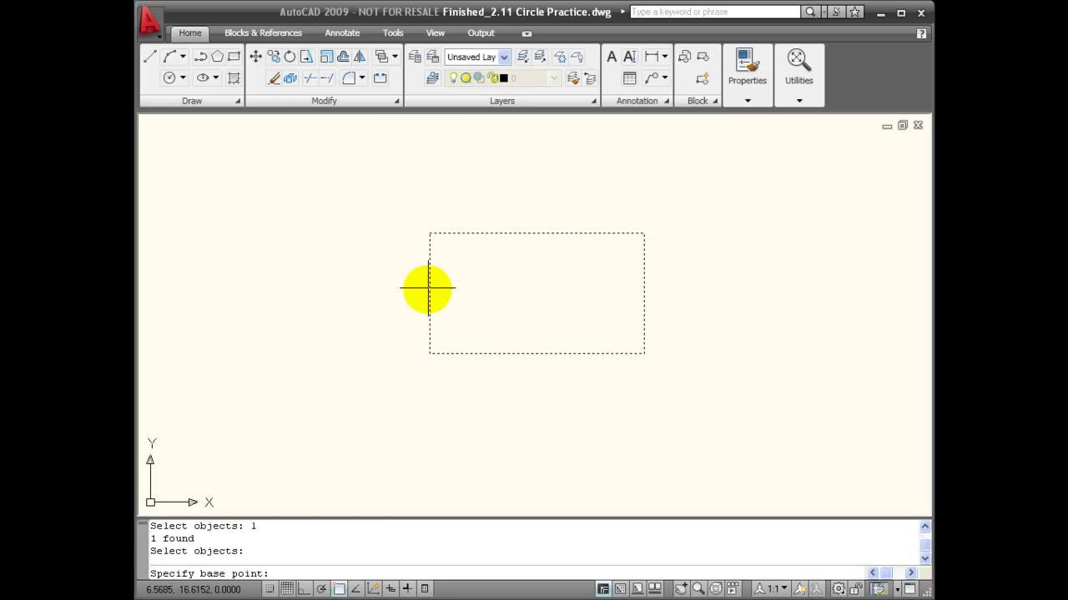
{"action": "left_click", "coordinate": [427, 291]}
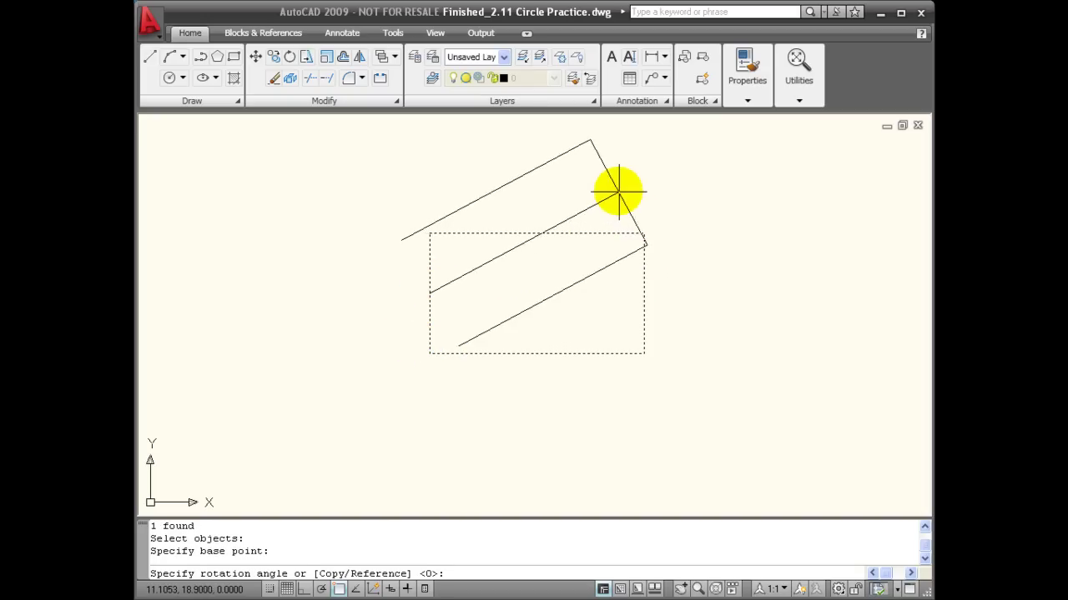
{"action": "left_click", "coordinate": [618, 191]}
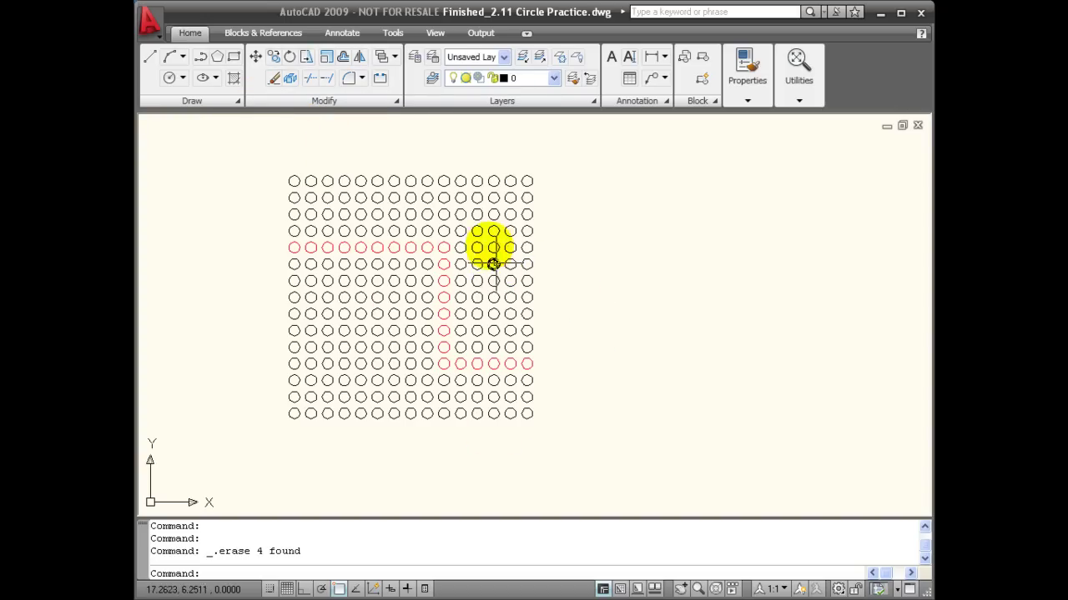
Move the 64 window-selected lower-right circles out to the right of the grid
{"action": "left_click", "coordinate": [257, 57]}
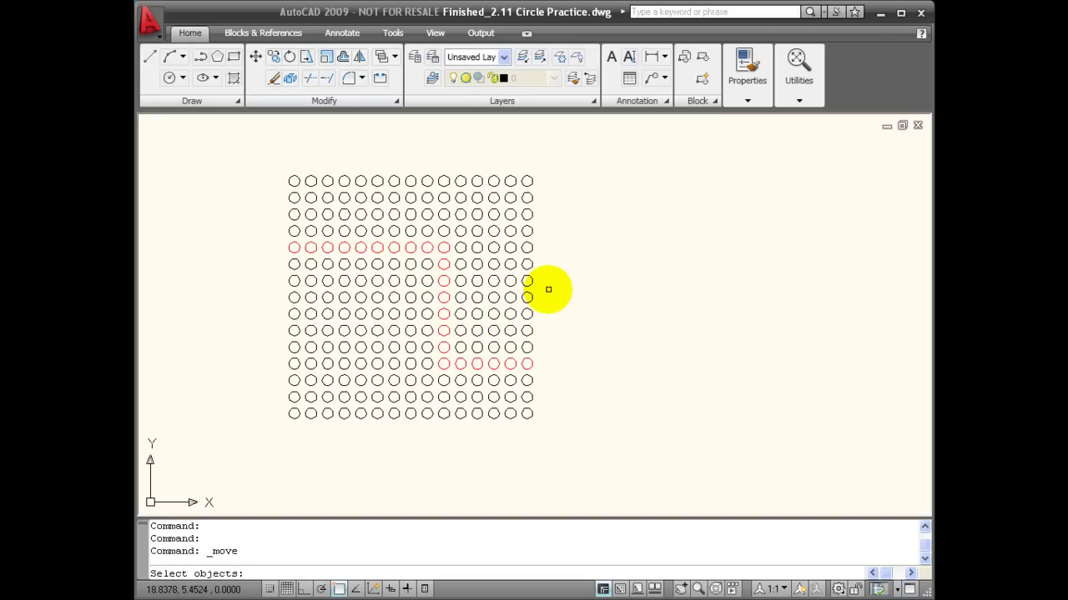
{"action": "left_click", "coordinate": [401, 289]}
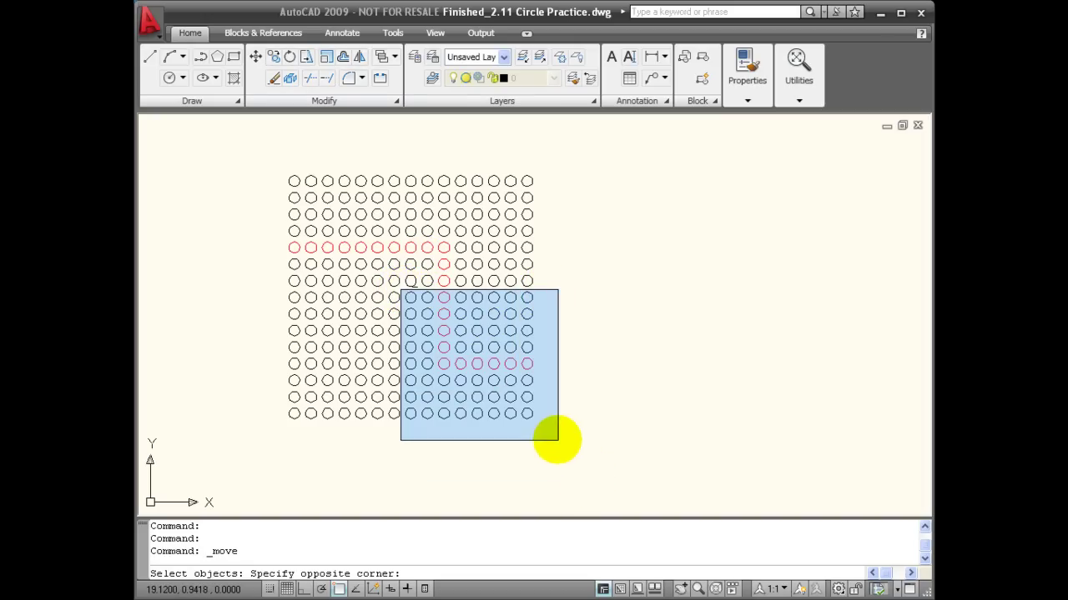
{"action": "left_click", "coordinate": [557, 440]}
{"action": "key", "text": "Return"}
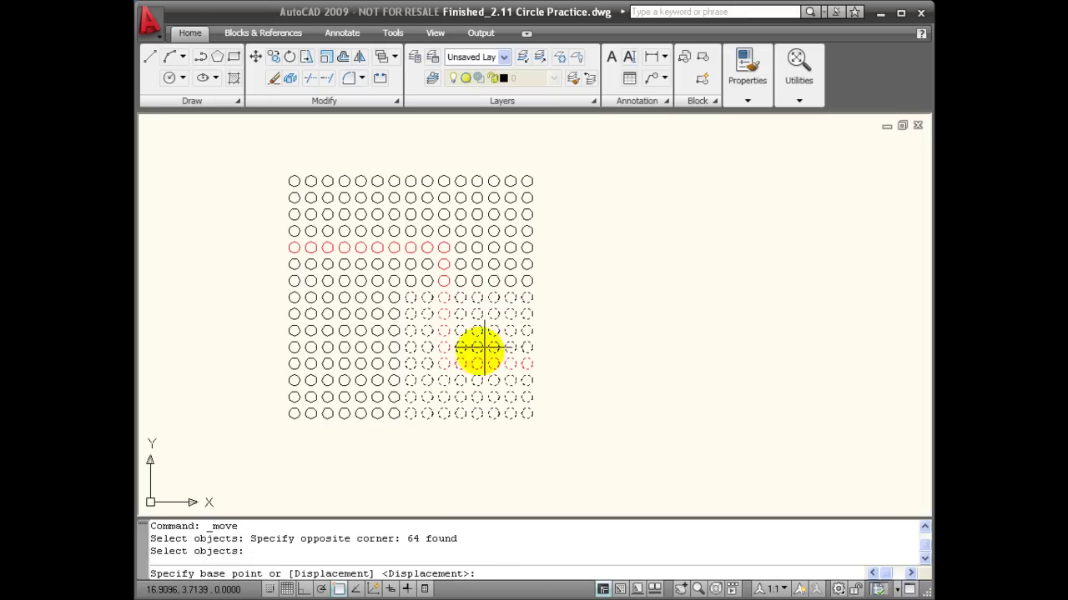
{"action": "left_click", "coordinate": [410, 297]}
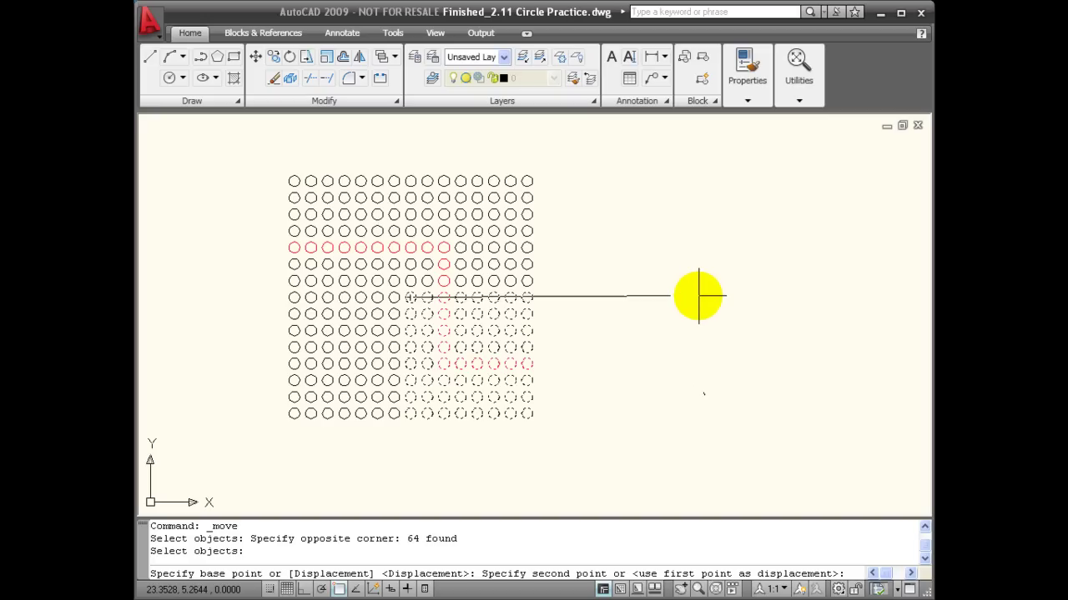
{"action": "left_click", "coordinate": [699, 296]}
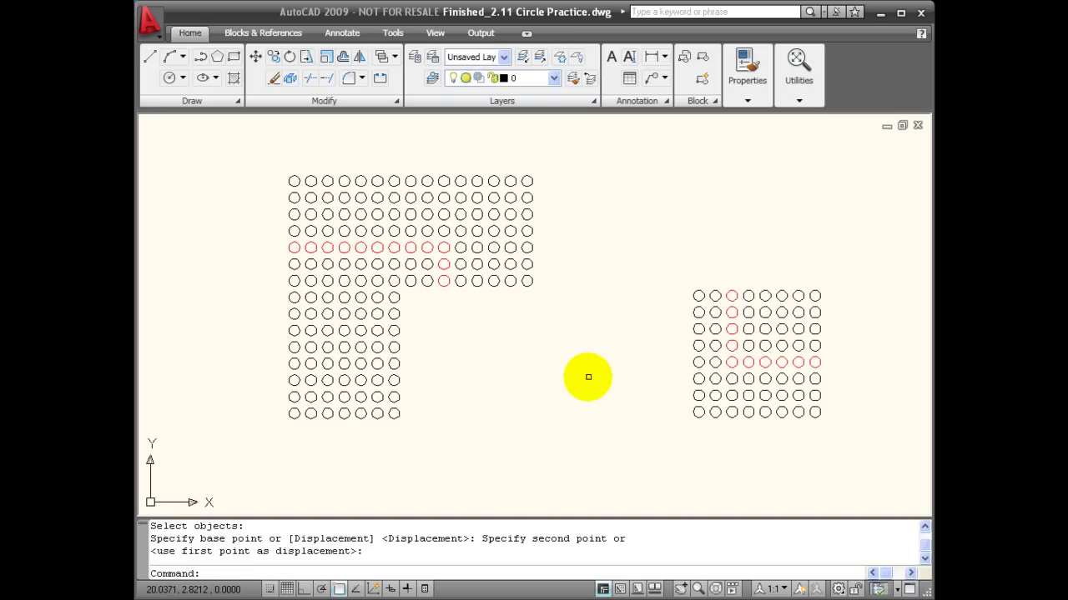
Rotate the 64-circle block, reselected with Previous, about a base point inside it
{"action": "left_click", "coordinate": [290, 55]}
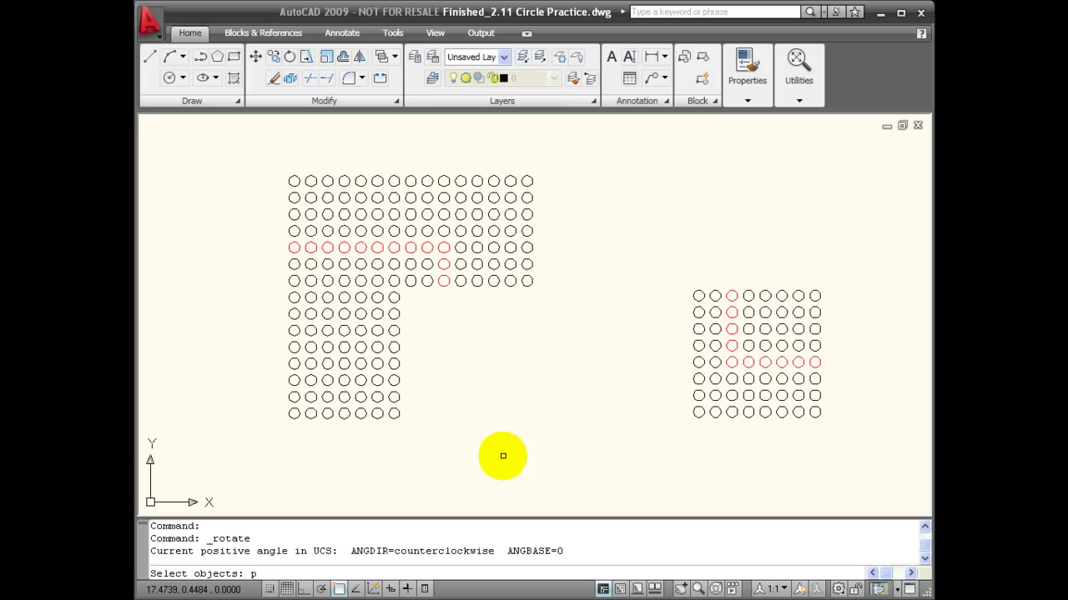
{"action": "key", "text": "Return"}
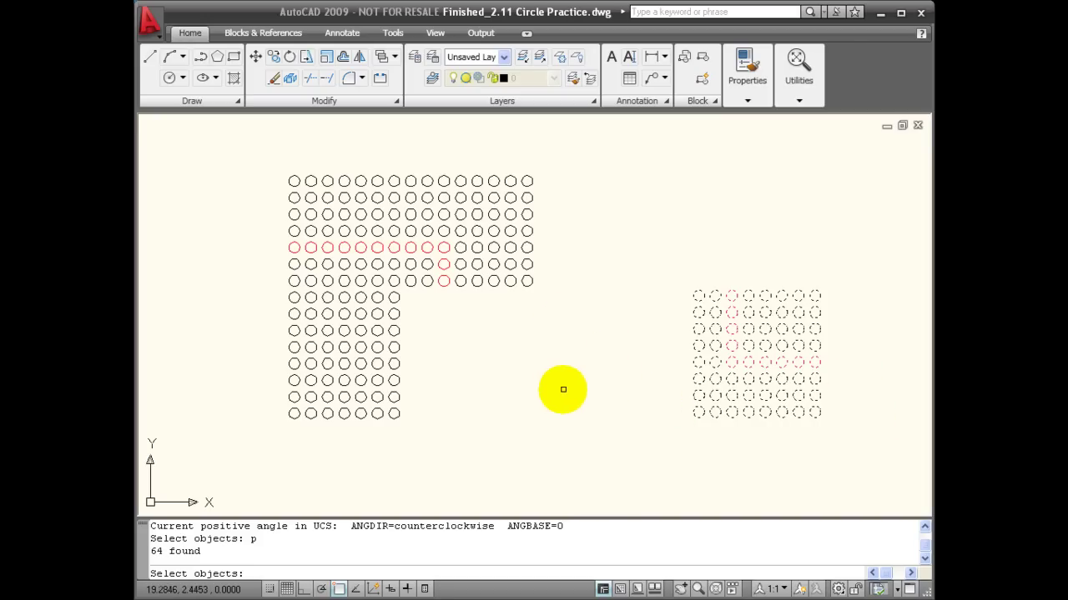
{"action": "key", "text": "Return"}
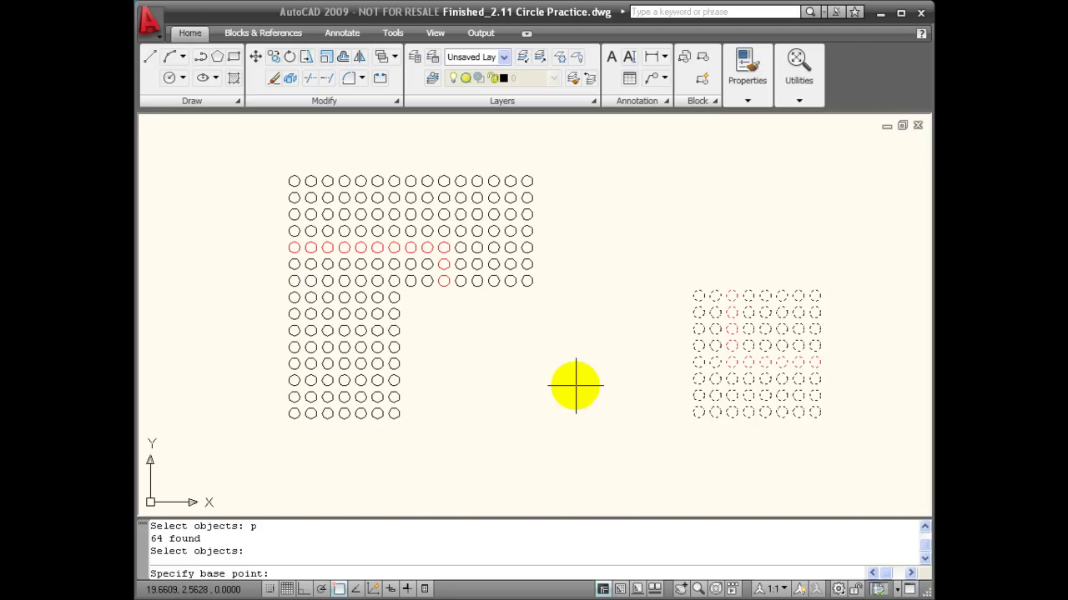
{"action": "left_click", "coordinate": [765, 346]}
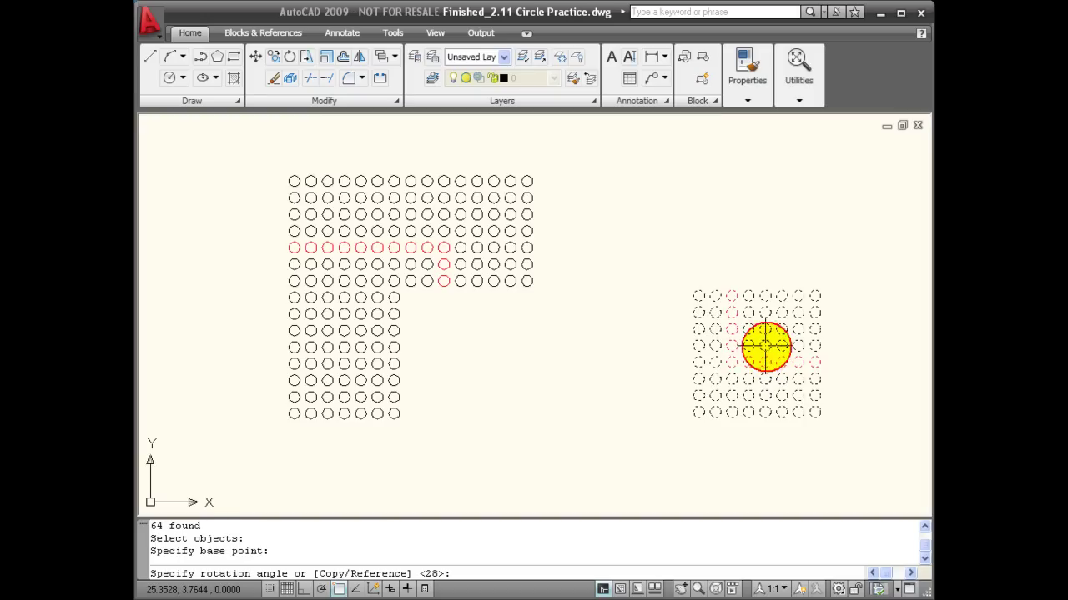
{"action": "left_click", "coordinate": [625, 290]}
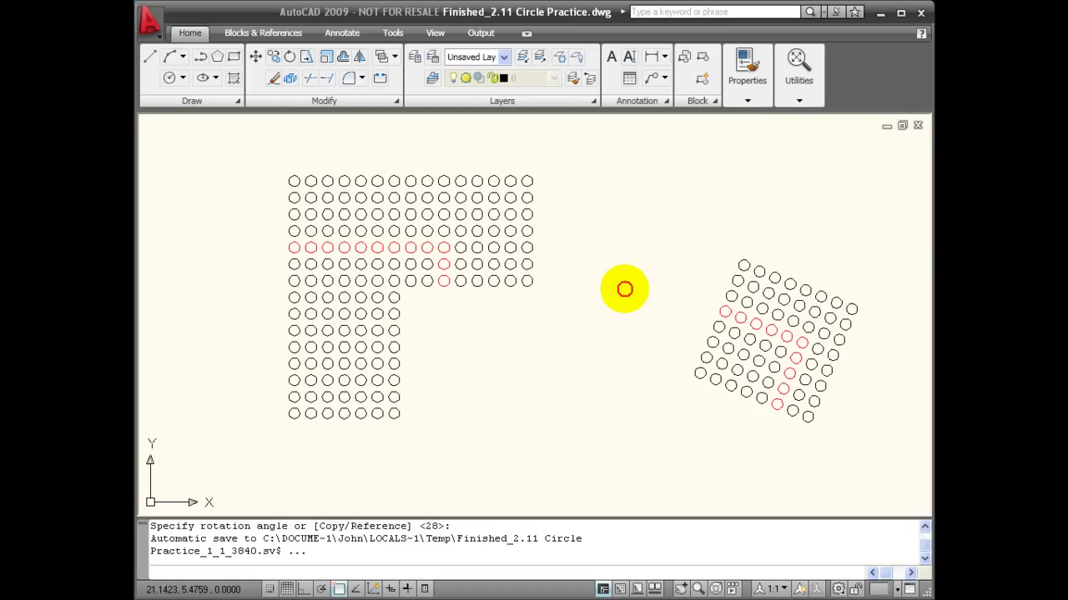